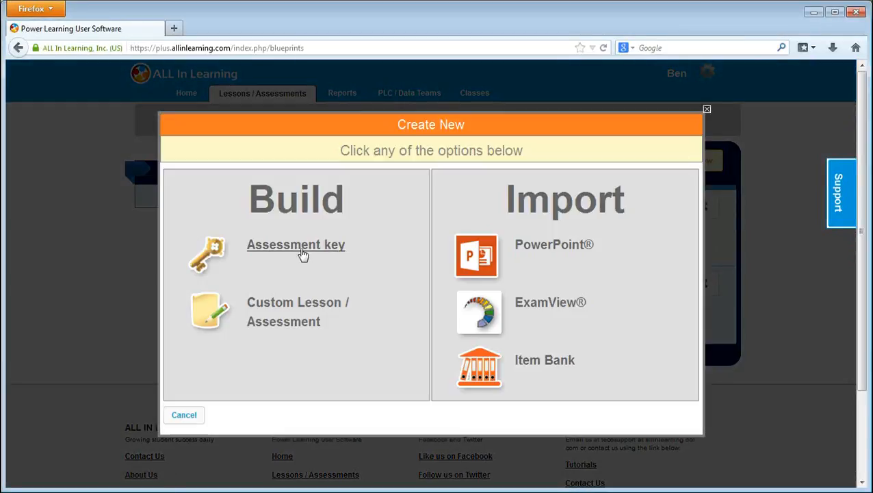
Create an assessment key titled "Demo Rubric" for Fourth Grade Mathematics, with the description "Demo Rubric".
click(301, 252)
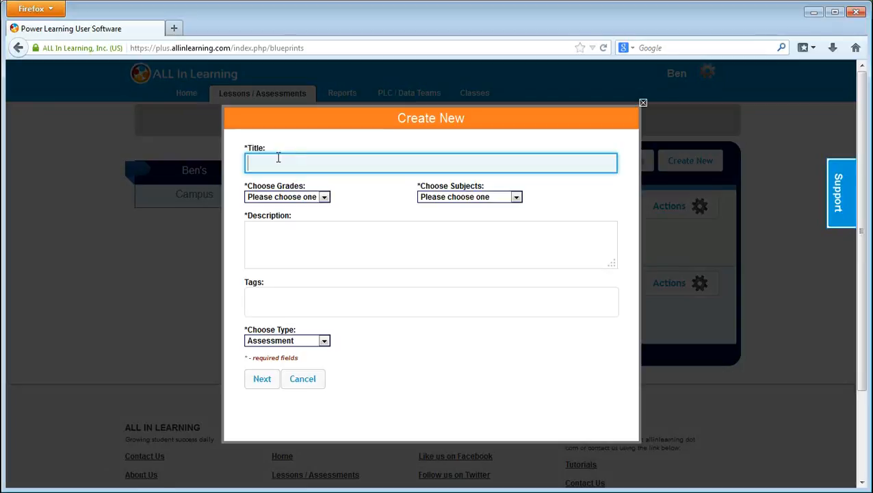
click(308, 161)
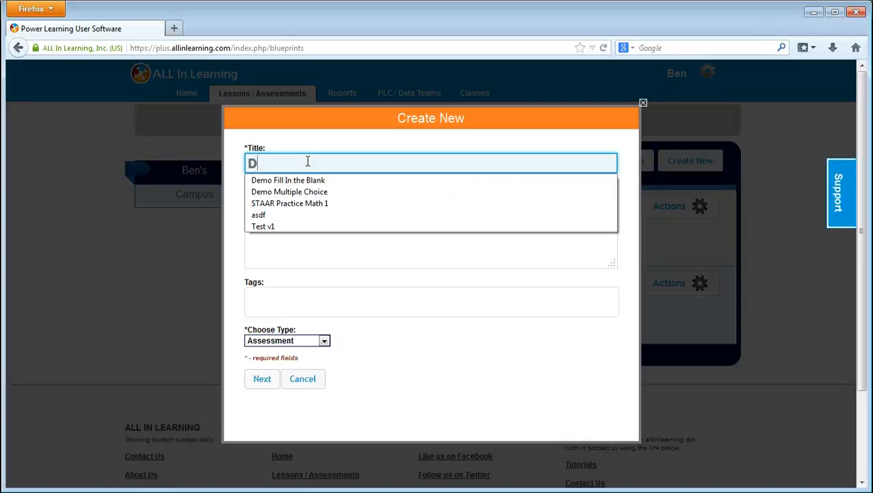
text(Demo Rubric)
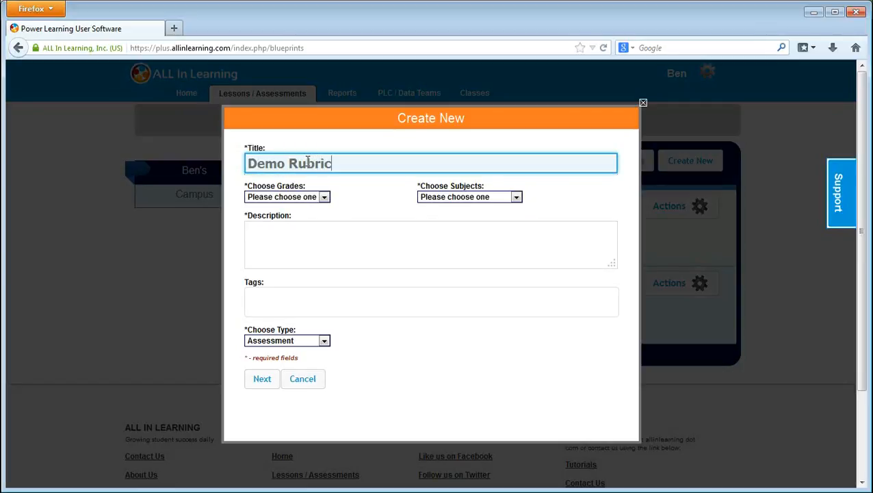
click(312, 198)
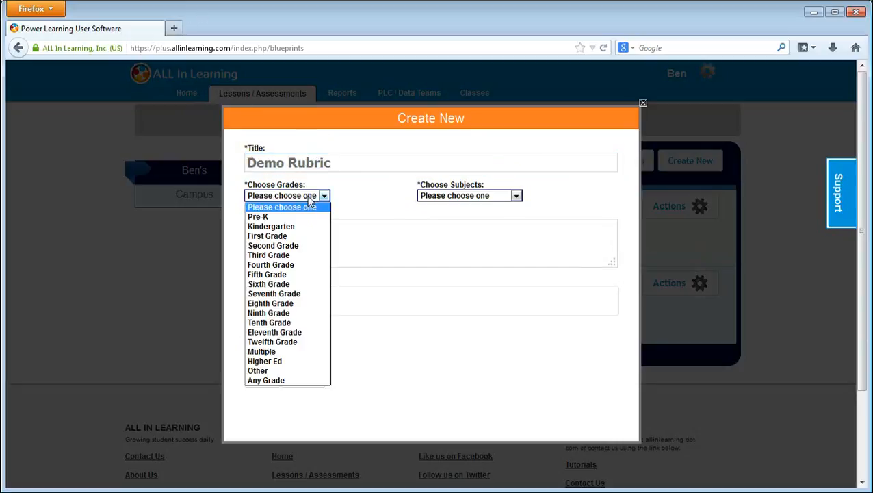
click(293, 265)
click(427, 198)
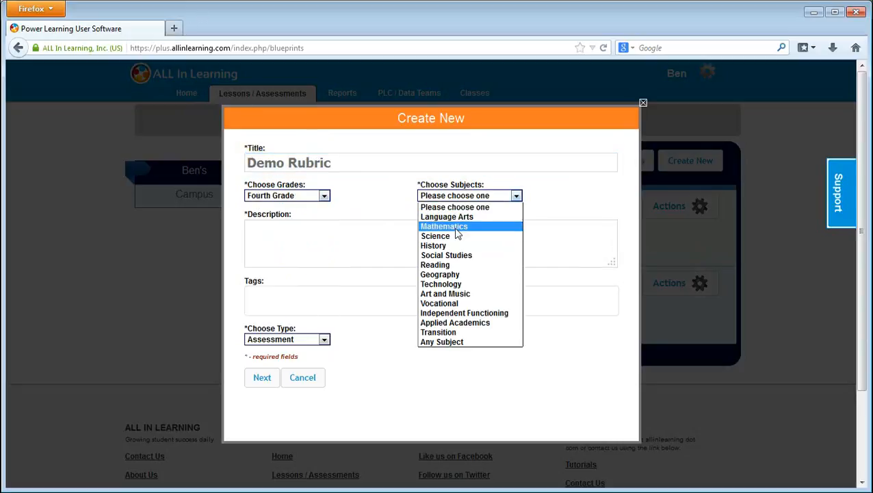
click(454, 226)
click(383, 240)
text(Demo Rubric)
click(263, 378)
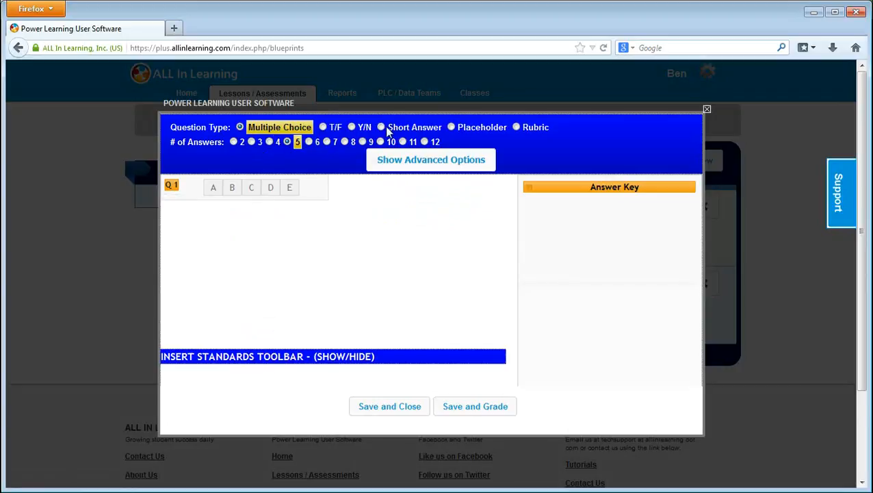
Switch the question type to Rubric and save questions 1 and 2 with a maximum value of 4 each.
click(516, 128)
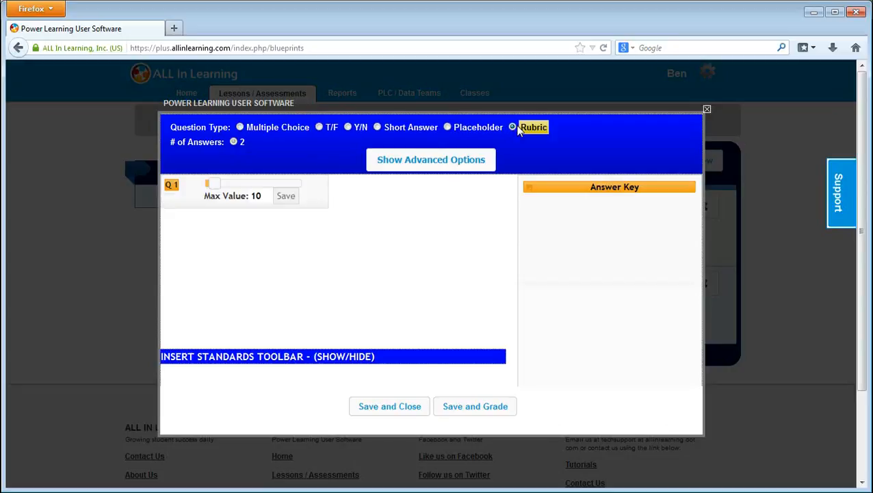
double_click(263, 196)
mouse_move(205, 185)
mouse_down()
mouse_move(309, 179)
mouse_move(205, 201)
mouse_up()
double_click(266, 192)
text(4)
click(286, 196)
drag(262, 197, 214, 197)
text(4)
click(286, 196)
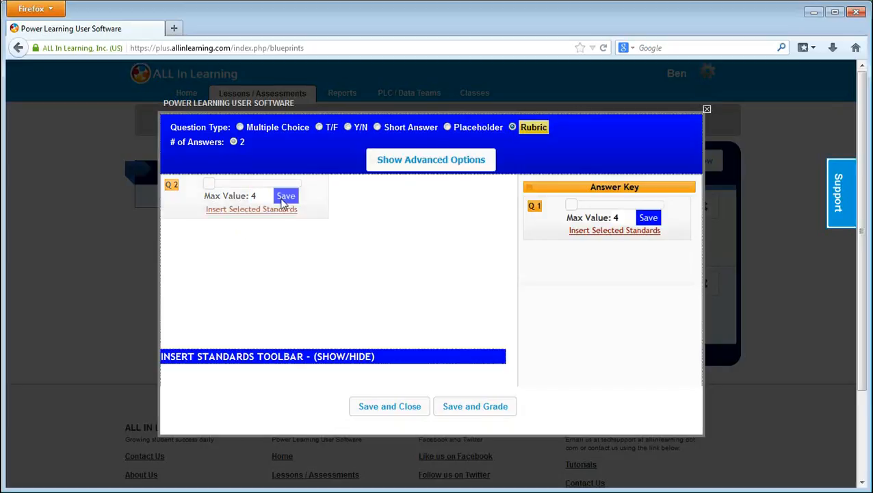
Open the Texas Essential Knowledge and Skills standards for Mathematics, 111.6 Grade 4.
click(305, 361)
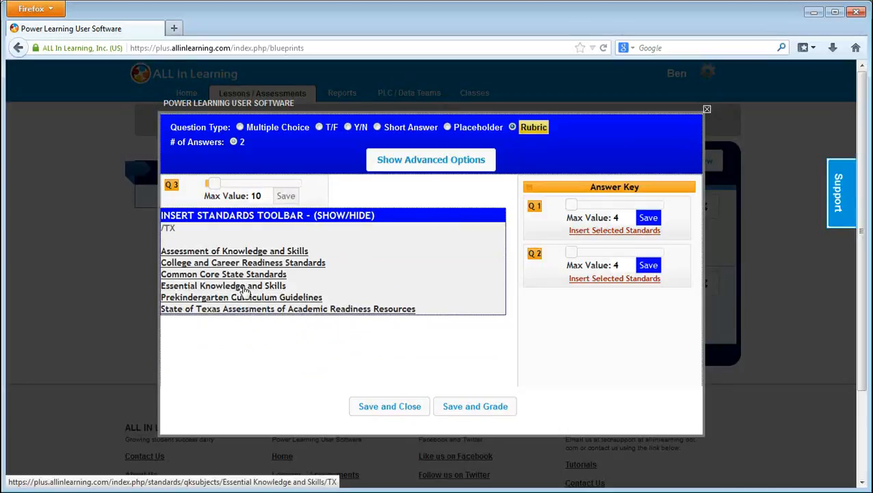
click(244, 291)
click(224, 321)
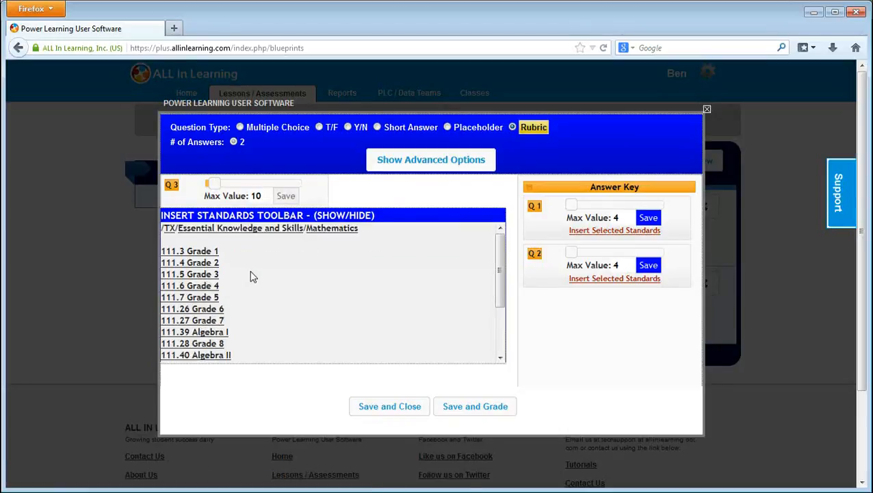
click(198, 286)
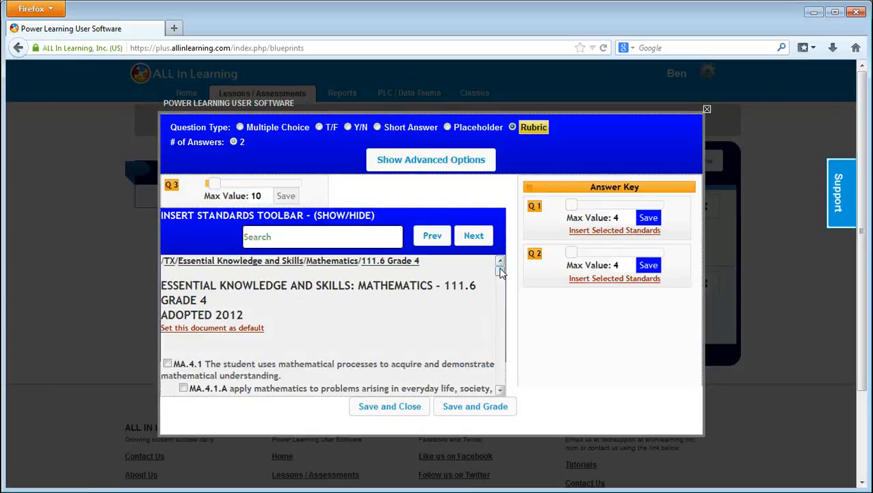
Insert standard MA.4.1.B into question 1, and both MA.4.1.B and MA.4.1.C into question 2.
scroll(502, 274, down, 5)
scroll(213, 314, up, 1)
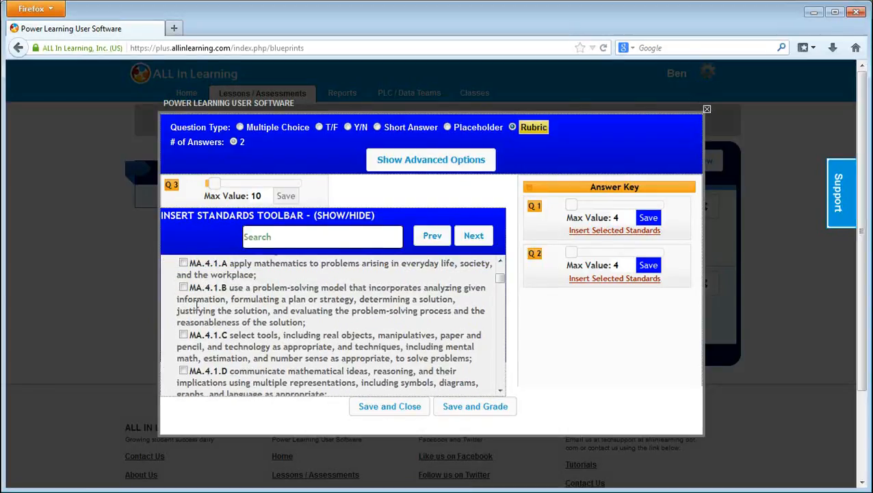
click(183, 288)
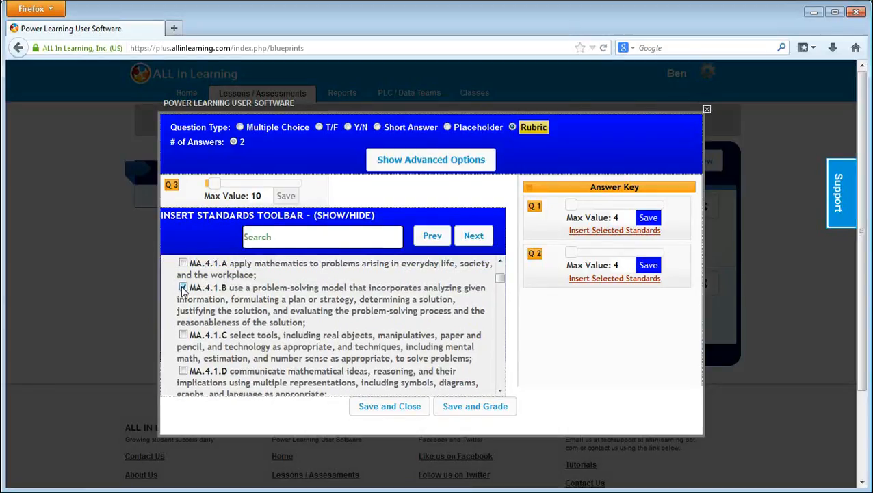
click(599, 232)
click(183, 335)
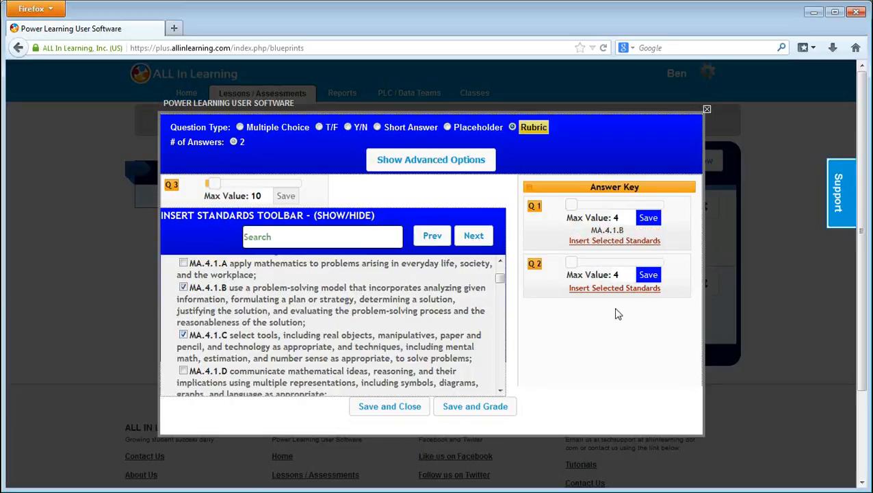
click(618, 288)
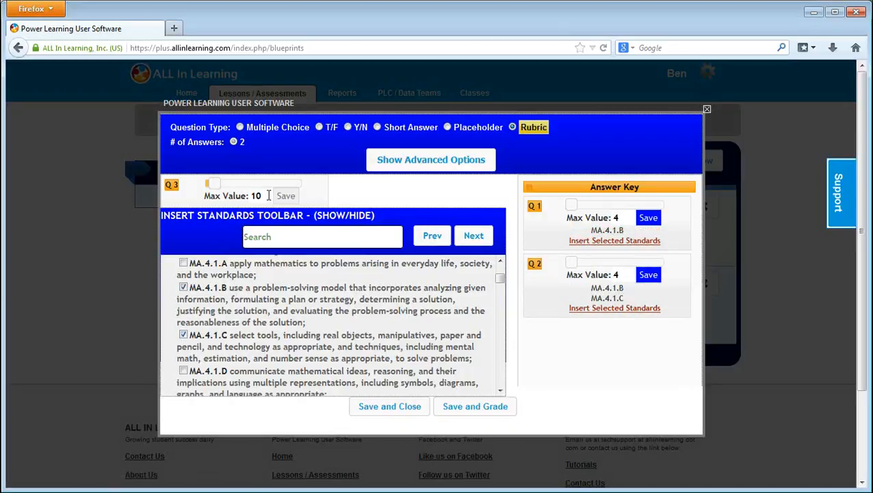
Save rubric question 3 with a maximum value of 4, including the selected standards, and save and close the key.
drag(267, 196, 214, 195)
text(4)
click(285, 196)
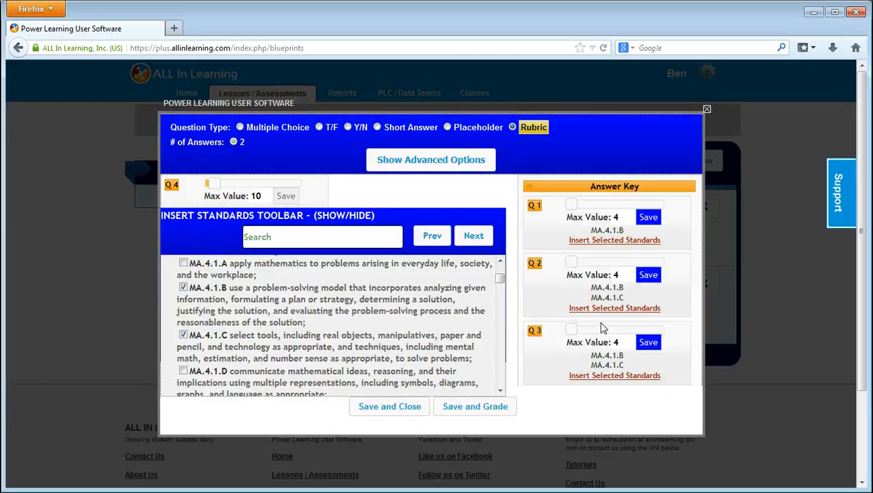
click(409, 408)
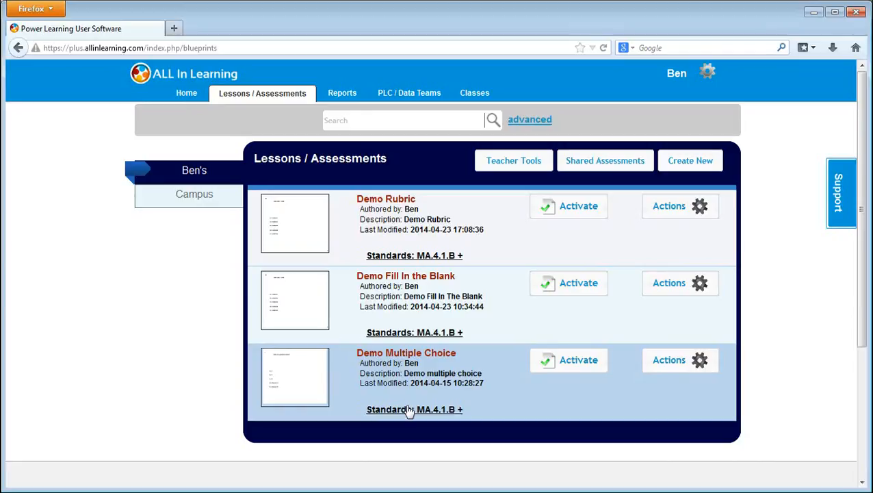
Open the Demo Rubric assessment for editing and clear away the three help notes and the slide notes area.
click(676, 210)
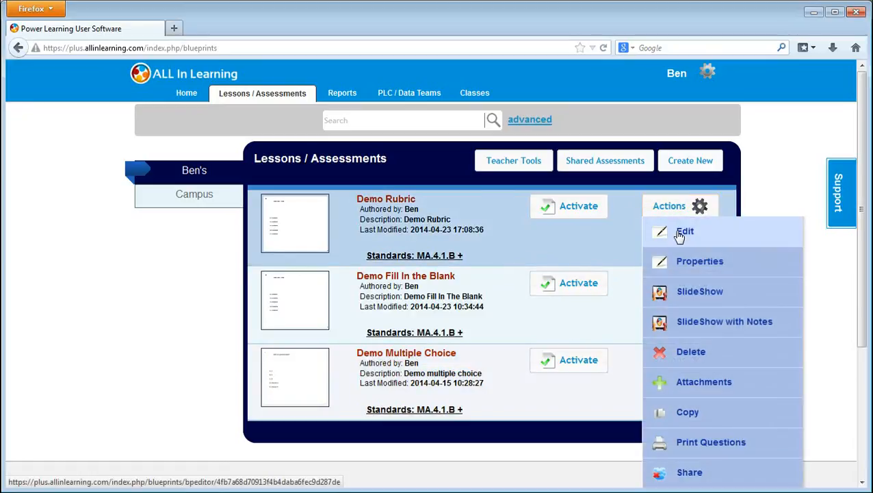
click(679, 234)
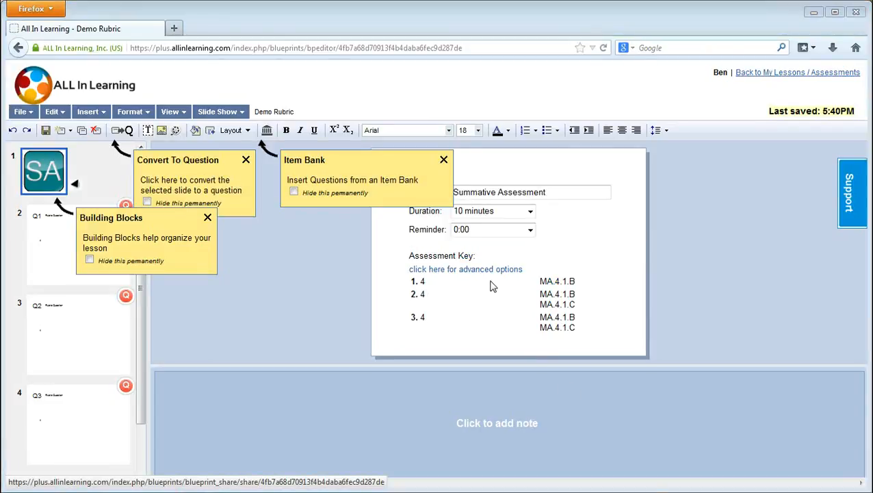
click(207, 218)
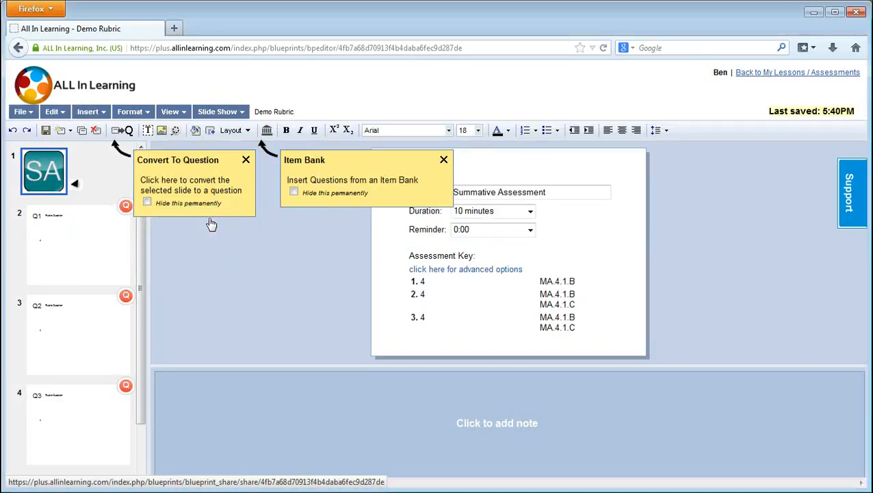
click(246, 159)
click(443, 160)
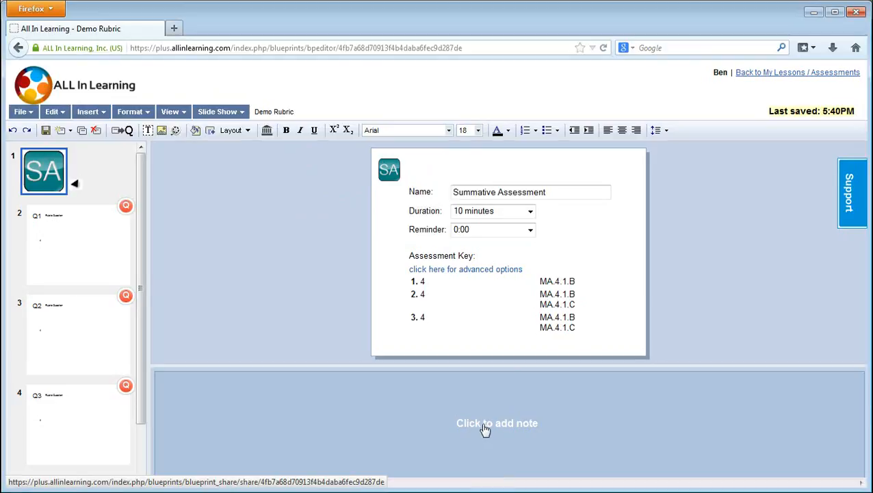
click(168, 113)
click(186, 169)
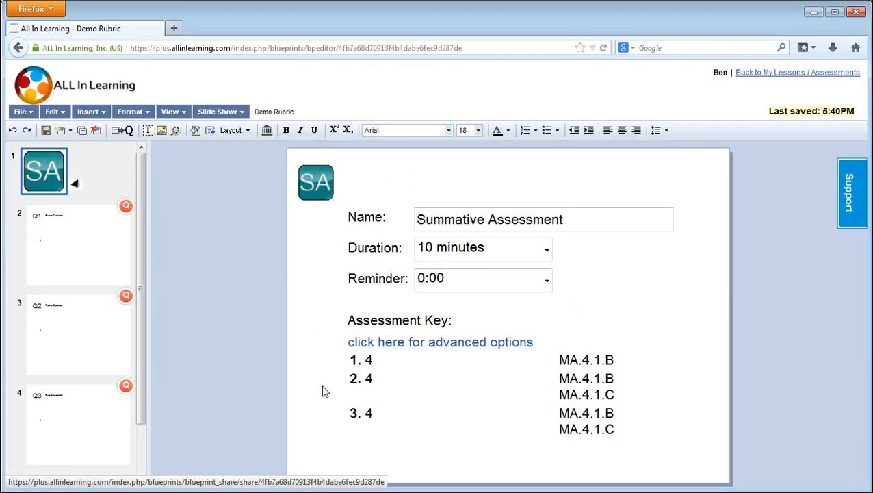
Replace the placeholder text of question 1 with "Shows Work".
click(85, 228)
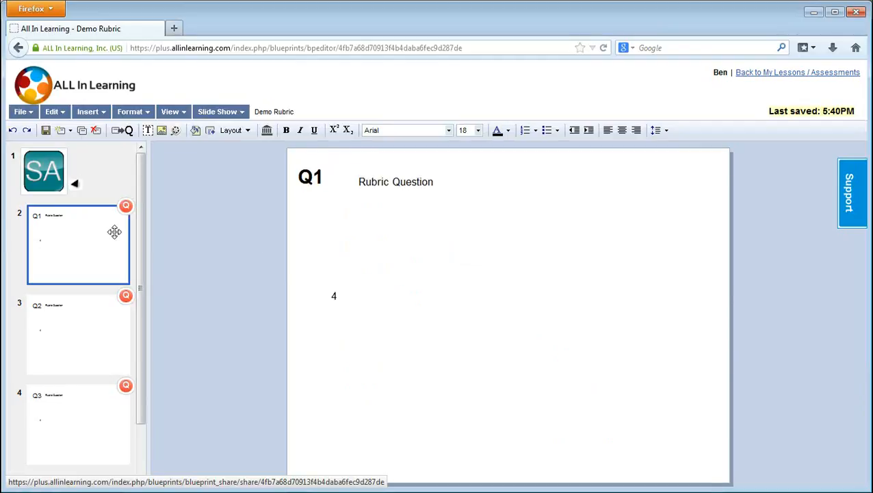
click(390, 181)
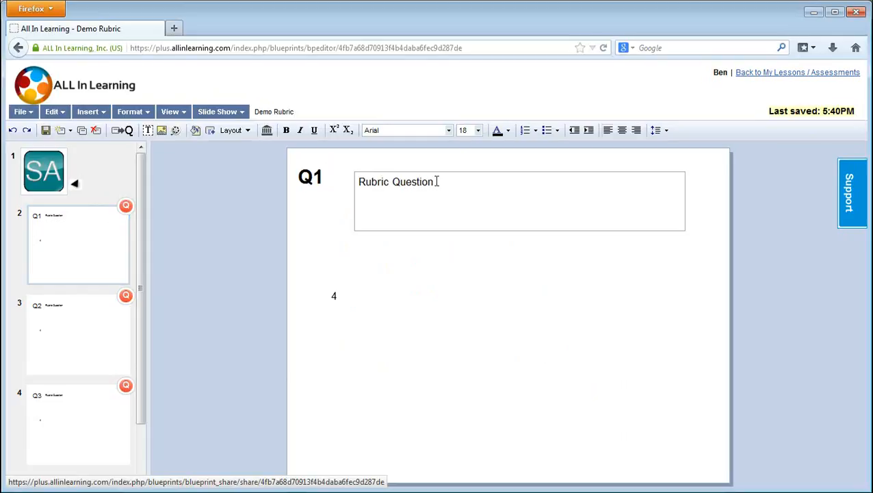
key(BackSpace)
key(BackSpace)
key(BackSpace)
key(BackSpace)
key(BackSpace)
key(BackSpace)
key(BackSpace)
key(BackSpace)
key(BackSpace)
key(BackSpace)
key(BackSpace)
key(BackSpace)
key(BackSpace)
key(BackSpace)
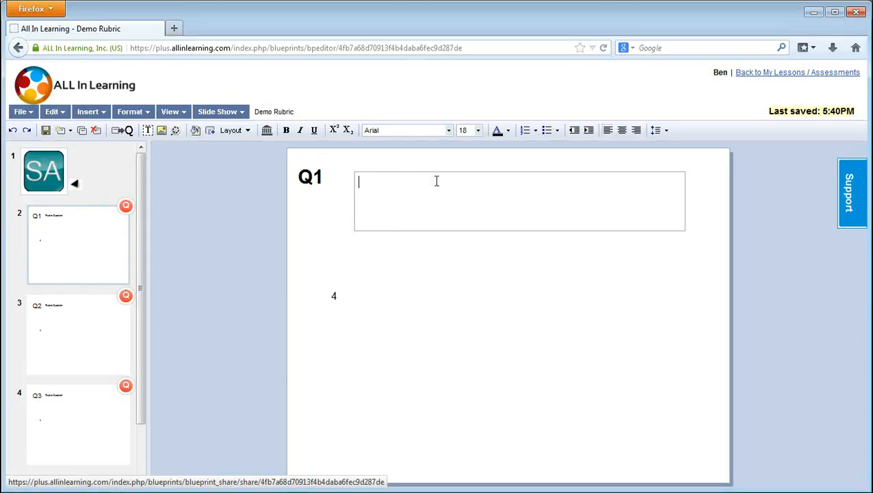
text(Shows Work)
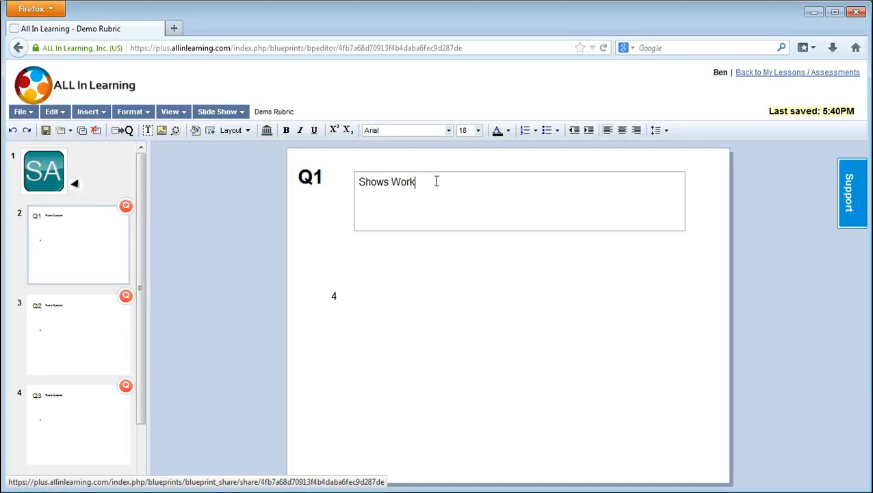
Replace the placeholder text of question 2 with "Understands Logic".
click(88, 315)
click(436, 179)
key(BackSpace)
key(BackSpace)
key(BackSpace)
key(BackSpace)
key(BackSpace)
key(BackSpace)
key(BackSpace)
key(BackSpace)
key(BackSpace)
key(BackSpace)
key(BackSpace)
key(BackSpace)
key(BackSpace)
key(BackSpace)
key(BackSpace)
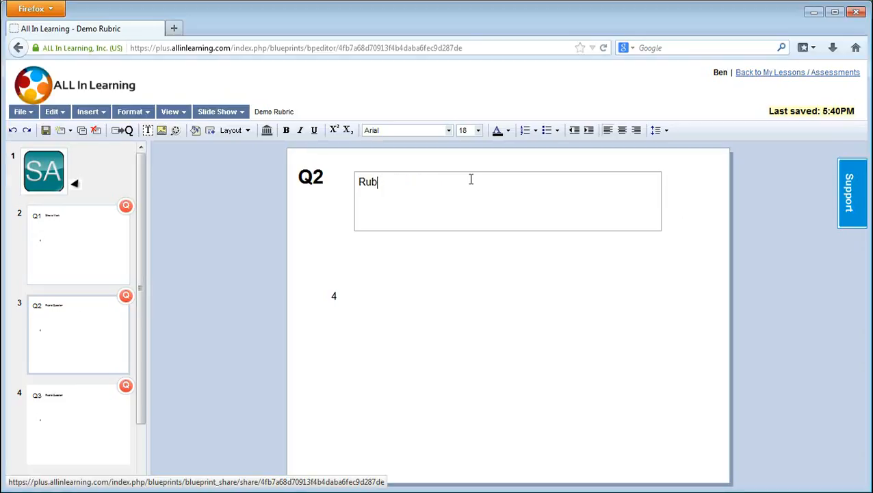
text(Understands Logic)
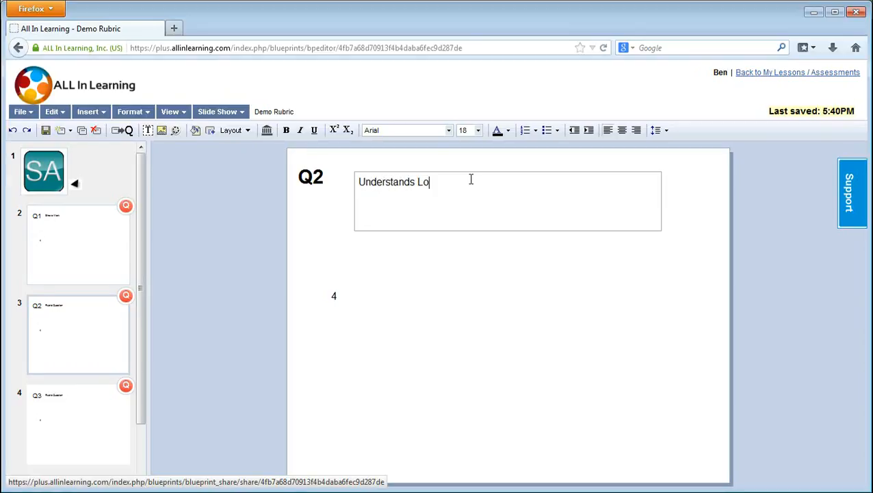
Replace the placeholder text of question 3 with "Completes Task".
click(96, 395)
click(410, 181)
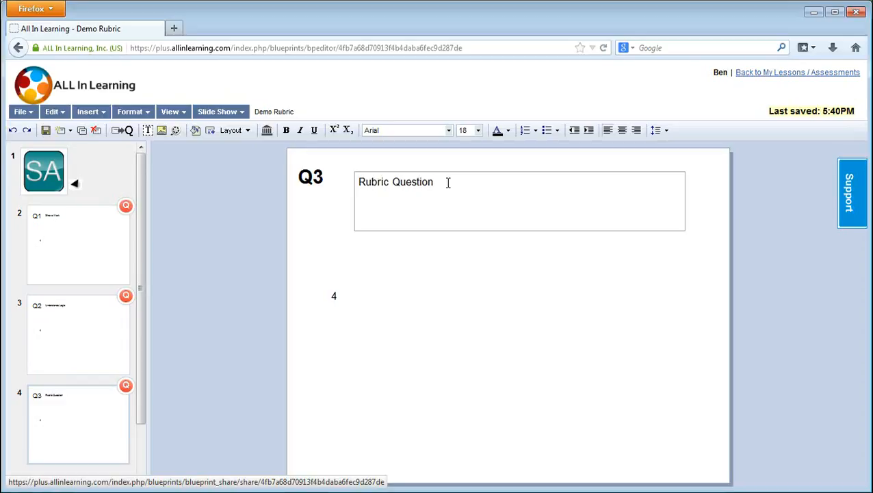
key(BackSpace)
key(BackSpace)
key(BackSpace)
key(BackSpace)
key(BackSpace)
key(BackSpace)
key(BackSpace)
key(BackSpace)
key(BackSpace)
key(BackSpace)
key(BackSpace)
key(BackSpace)
key(BackSpace)
key(BackSpace)
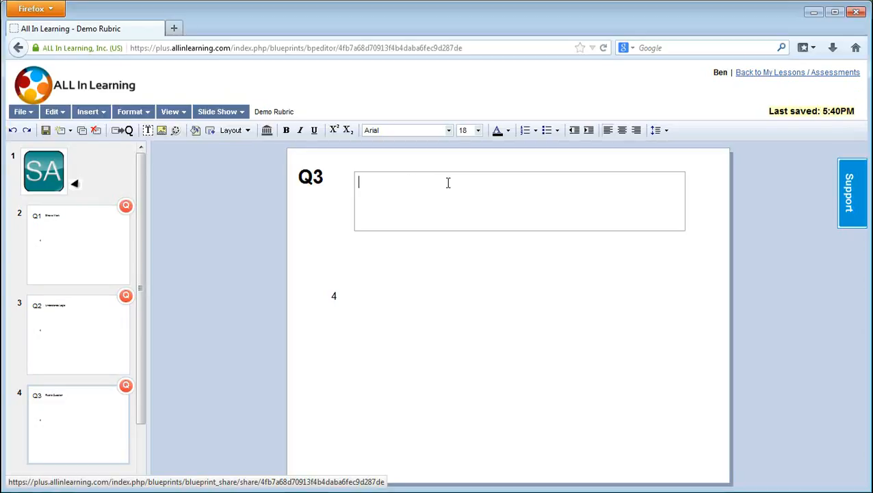
text(Completes Task)
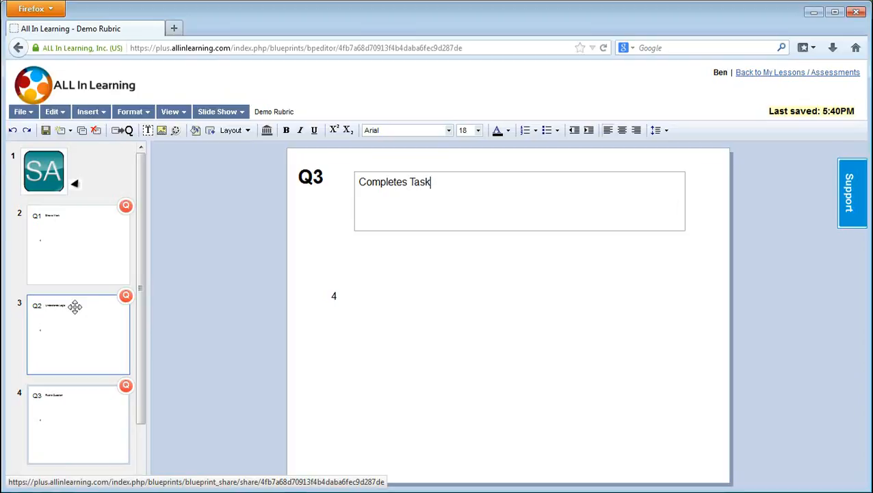
Save the edited Demo Rubric assessment and return to the list of lessons and assessments.
click(23, 115)
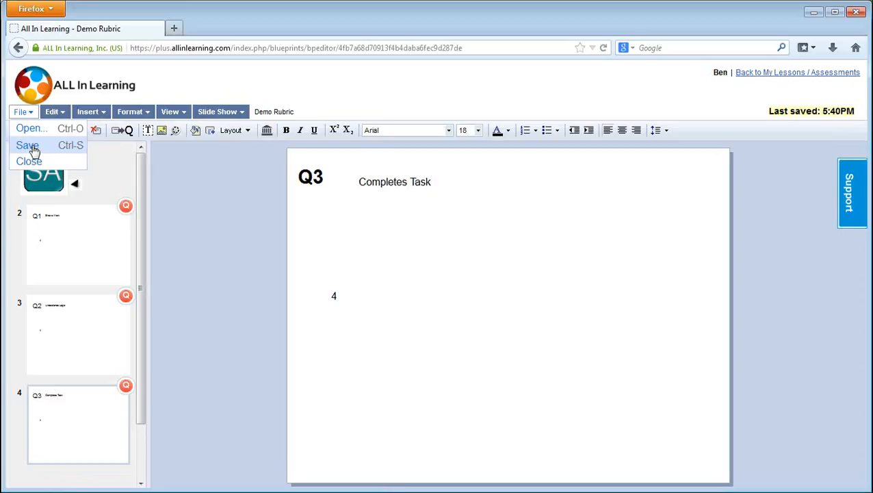
click(55, 111)
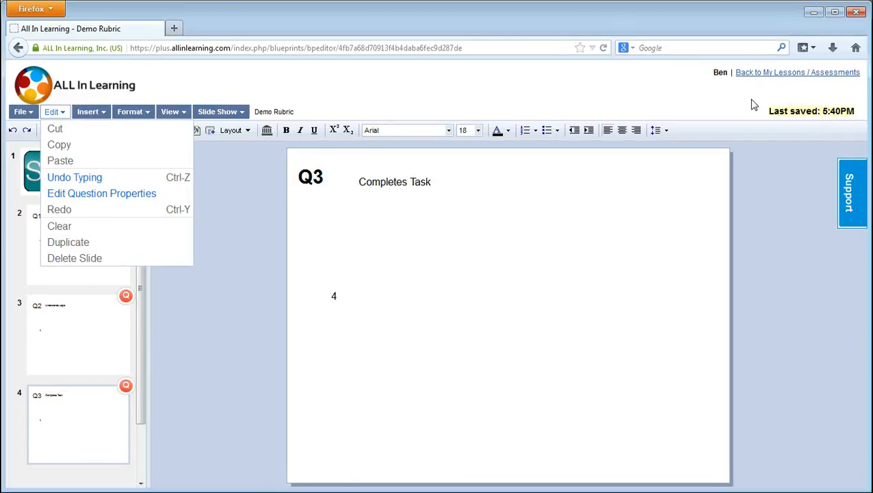
mouse_move(26, 114)
click(29, 146)
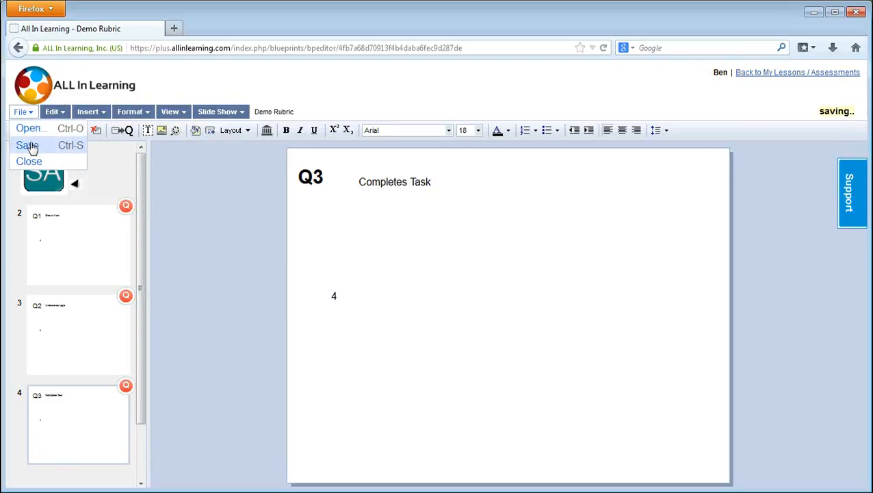
click(770, 73)
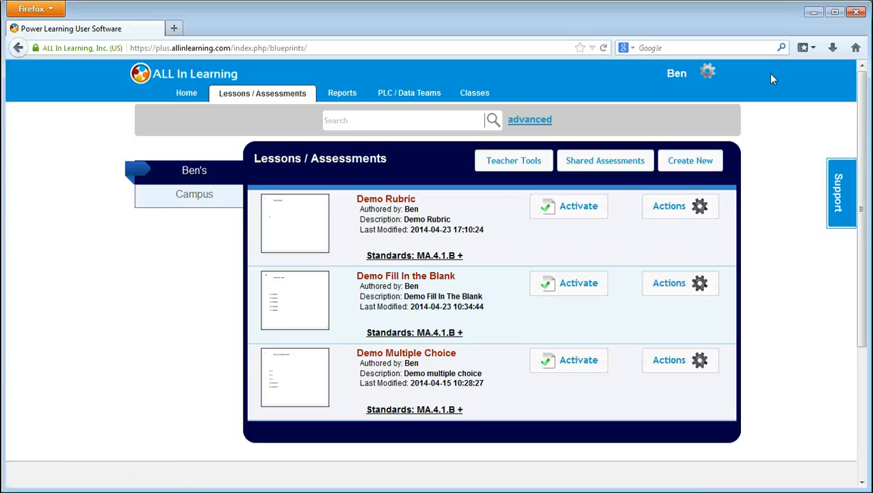